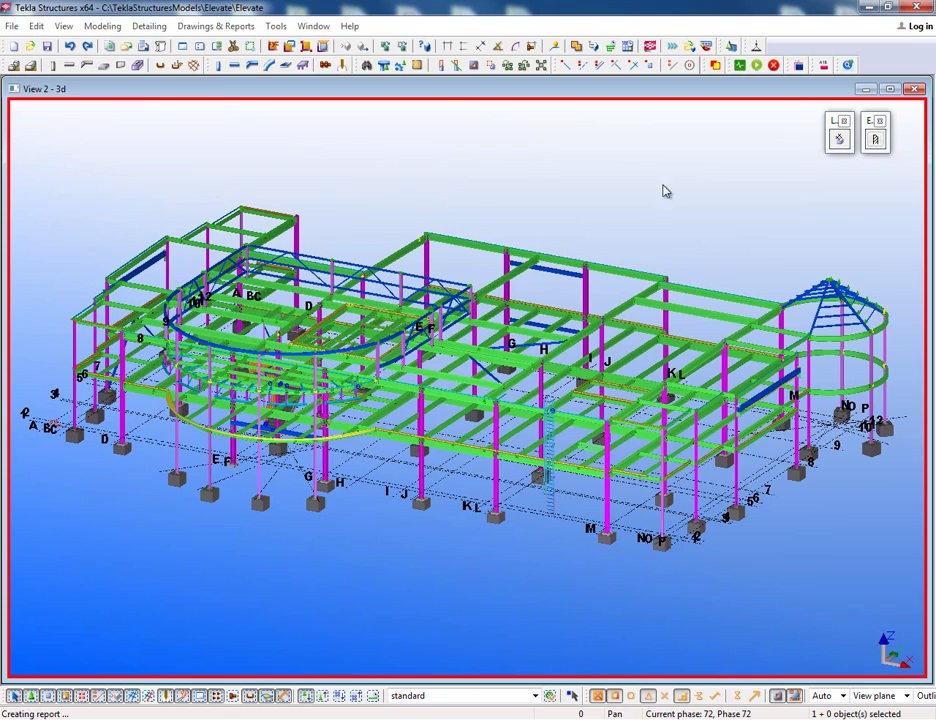
- Isolate the connection with Ctrl+5 and frame the whole column piece in the model view
middle_drag(384, 447, 376, 446)
scroll(376, 446, up, 2)
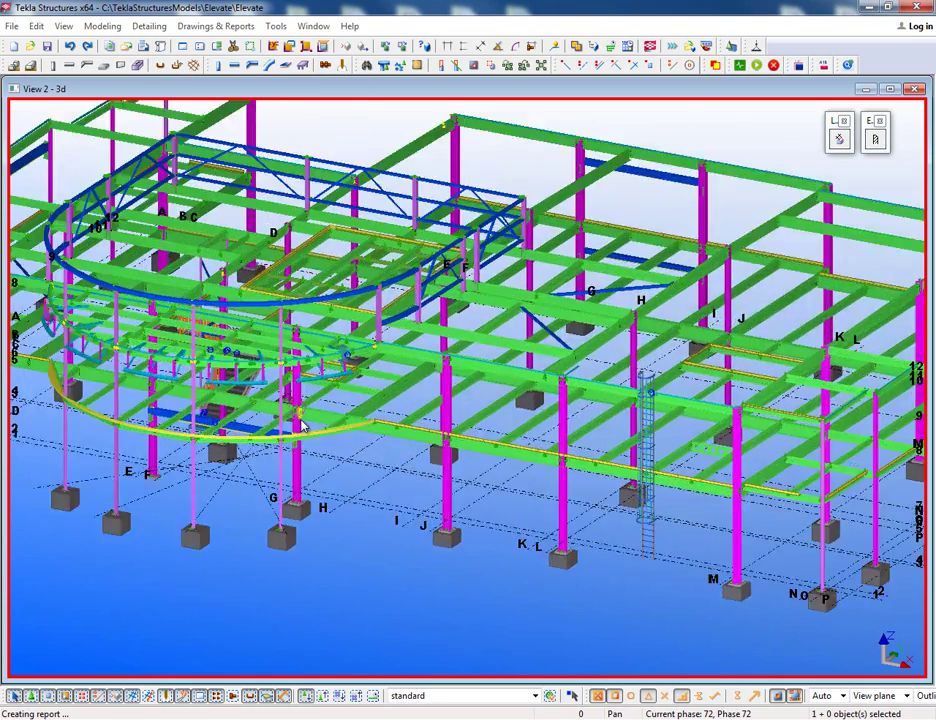
scroll(299, 426, up, 3)
scroll(286, 403, up, 3)
scroll(328, 382, up, 2)
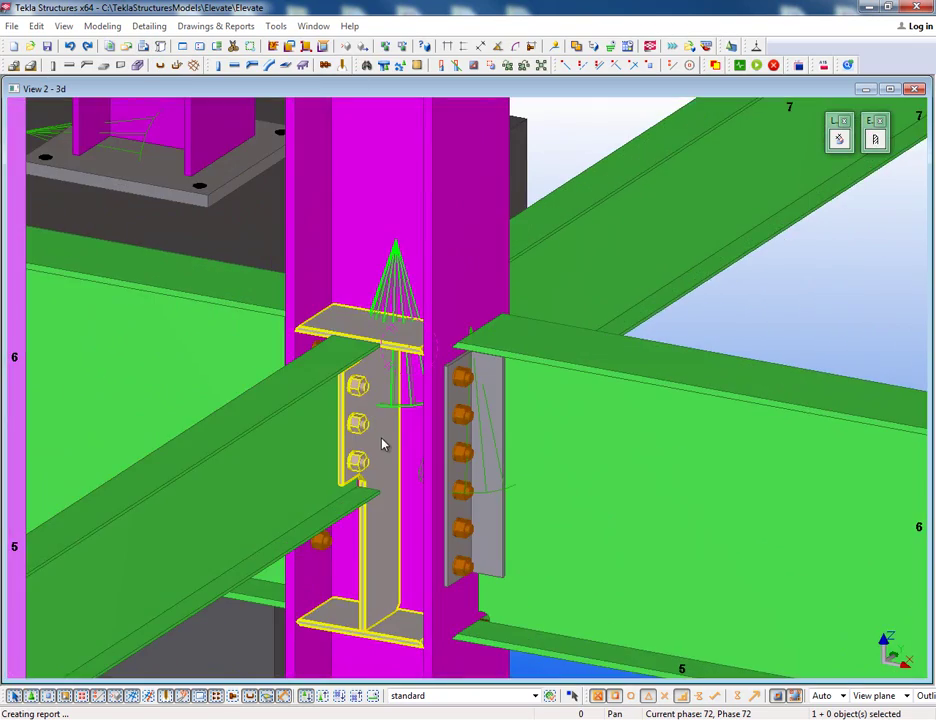
key(ctrl+5)
scroll(360, 400, up, 3)
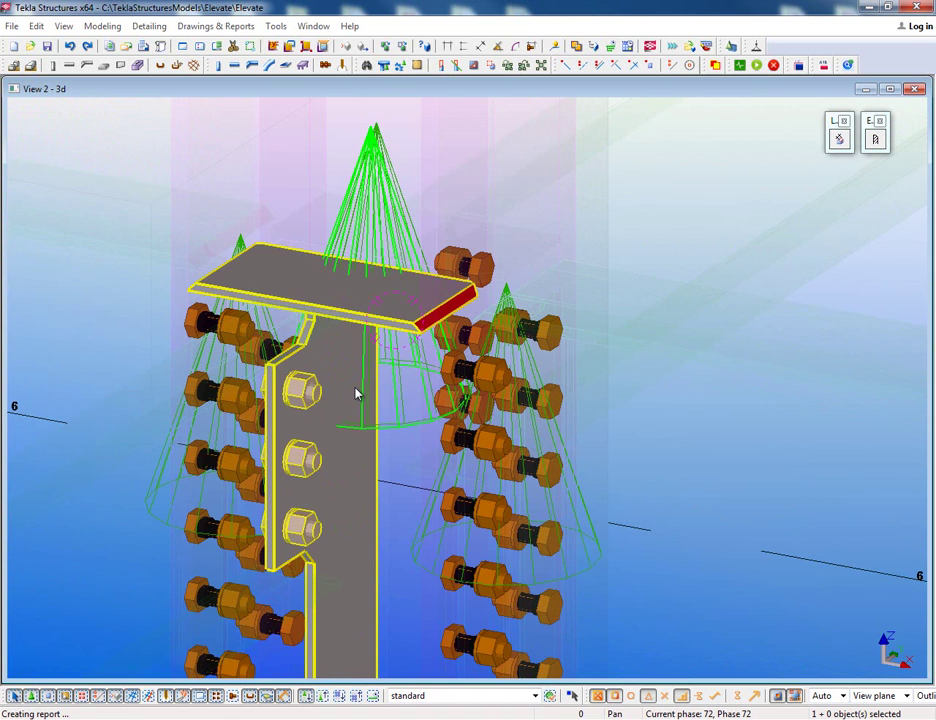
scroll(355, 393, down, 2)
middle_drag(356, 391, 372, 282)
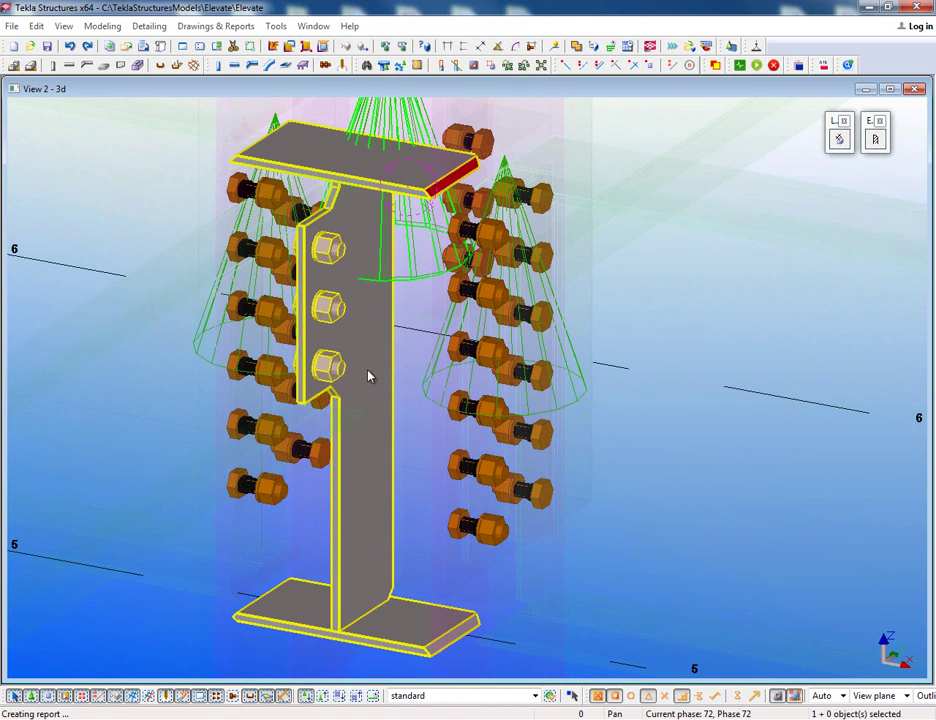
scroll(369, 418, down, 3)
scroll(370, 416, down, 3)
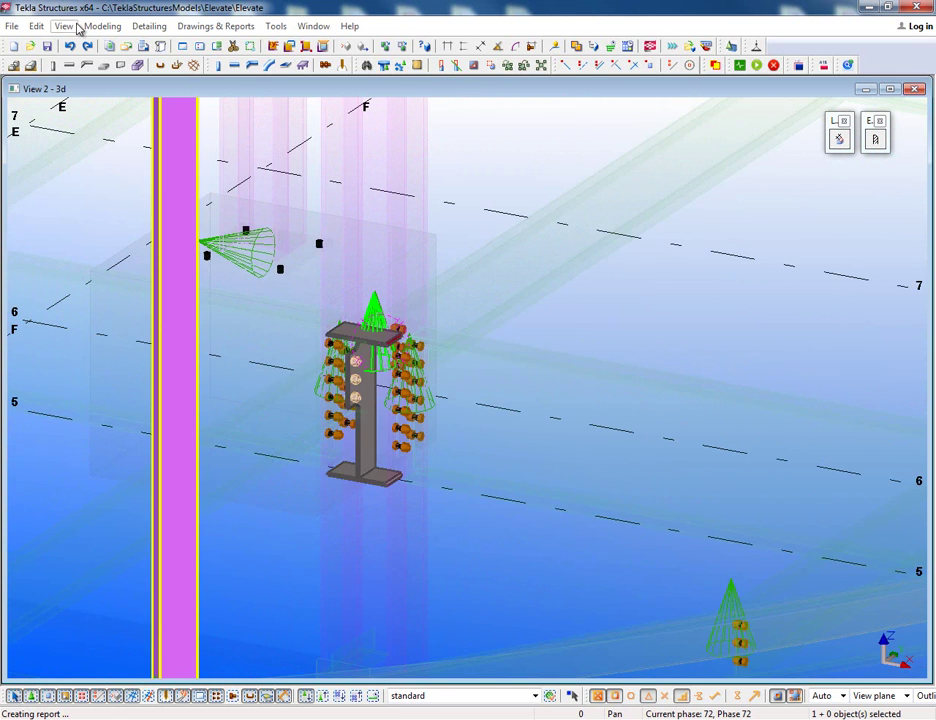
- Select the three plate drawings p.101, p.102 and p.103 in the Drawing List
click(143, 46)
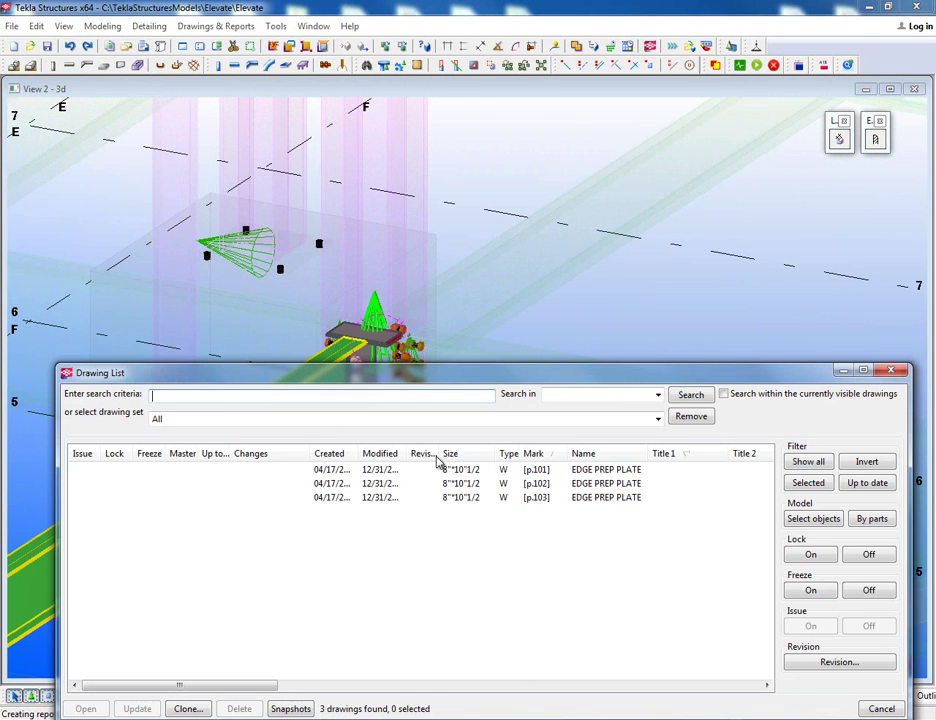
click(519, 472)
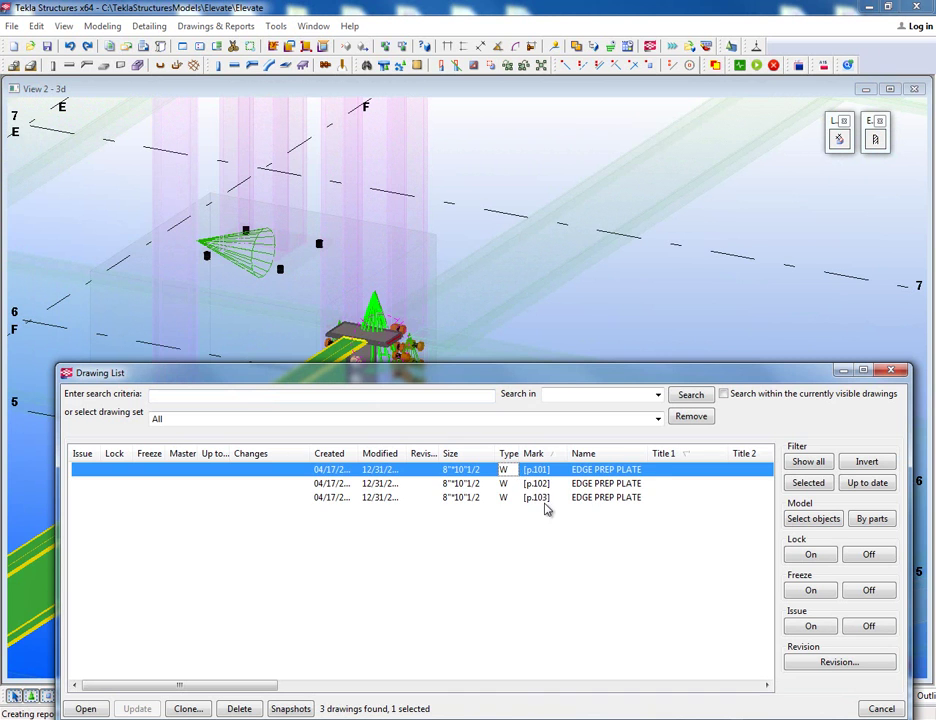
shift+click(545, 500)
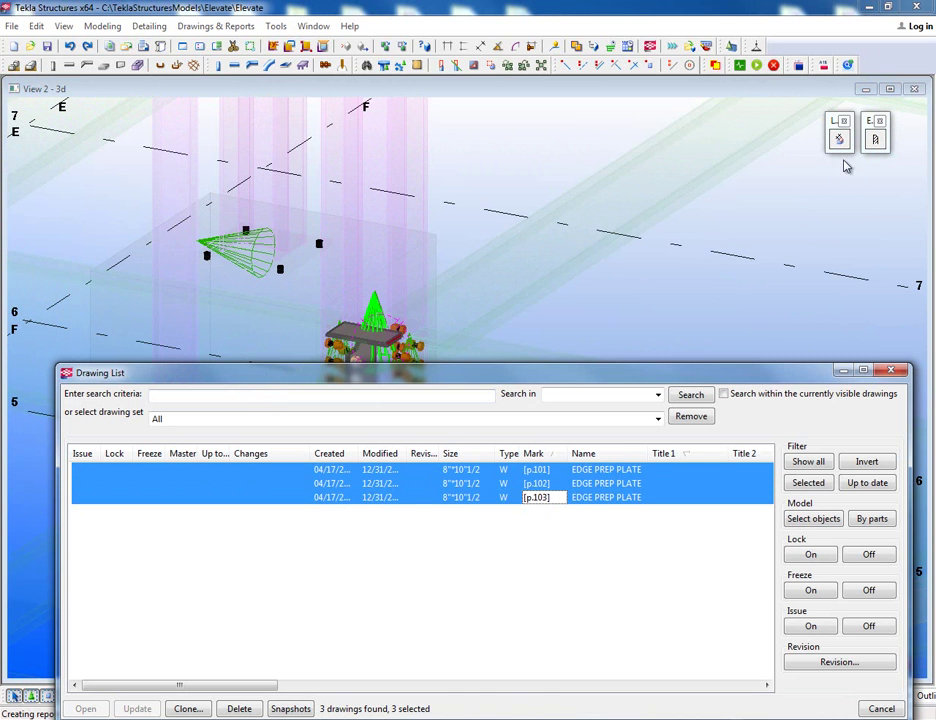
- Create edge-preparation details for drawings from the drawing list using the saved Plate settings
click(640, 106)
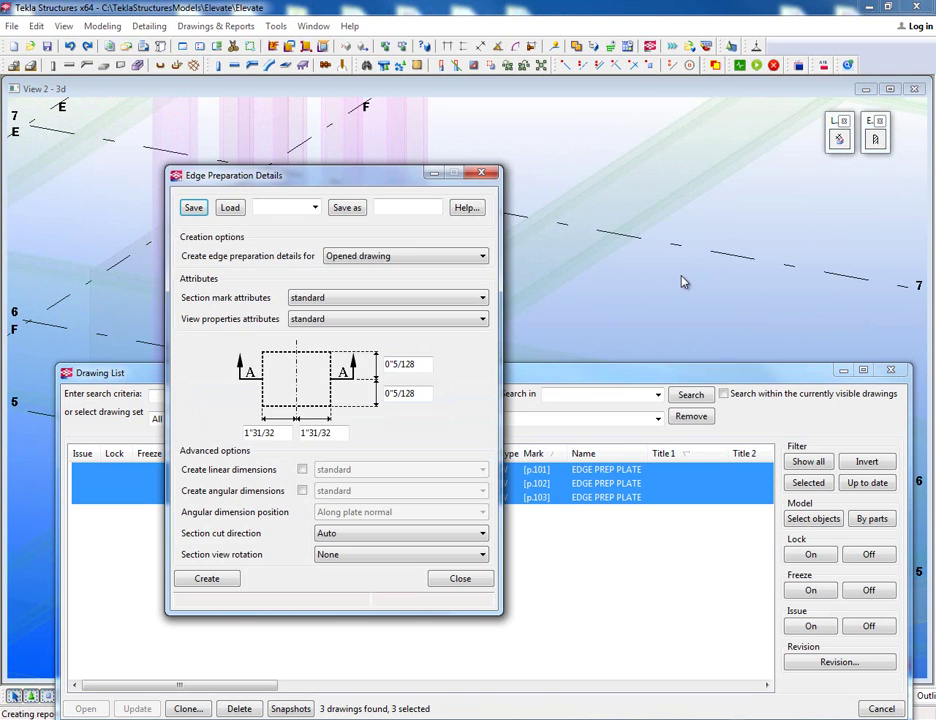
drag(268, 184, 375, 140)
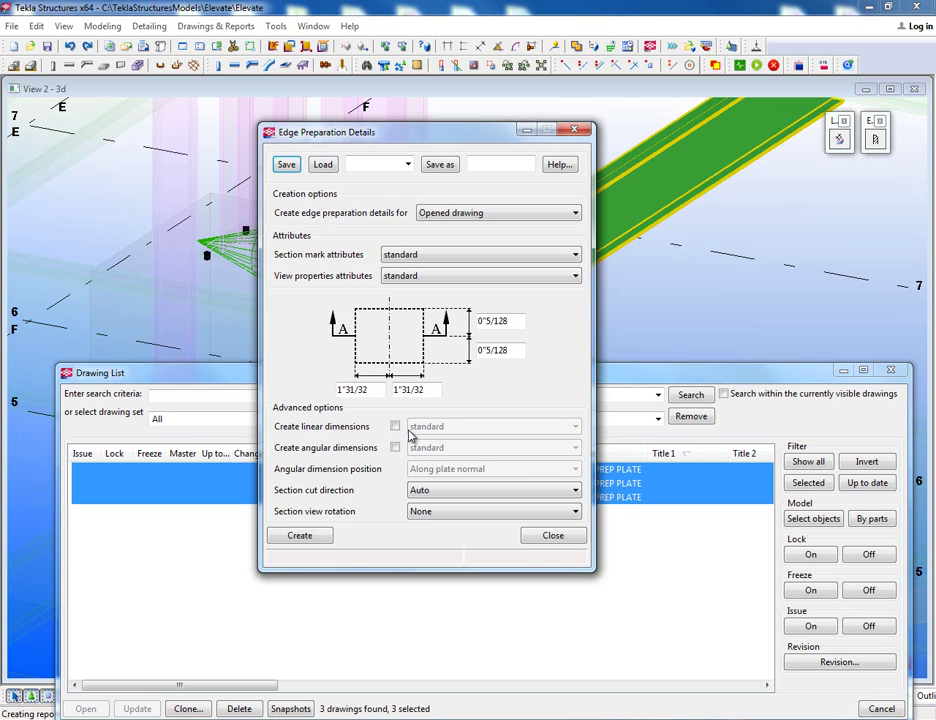
click(465, 214)
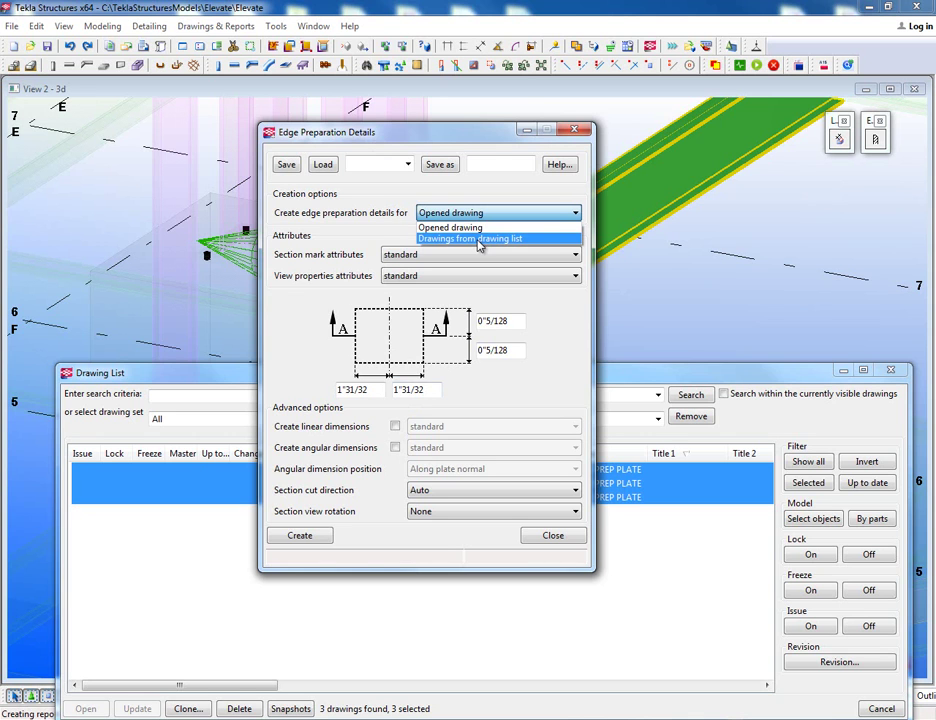
click(380, 165)
click(405, 165)
click(360, 187)
click(324, 165)
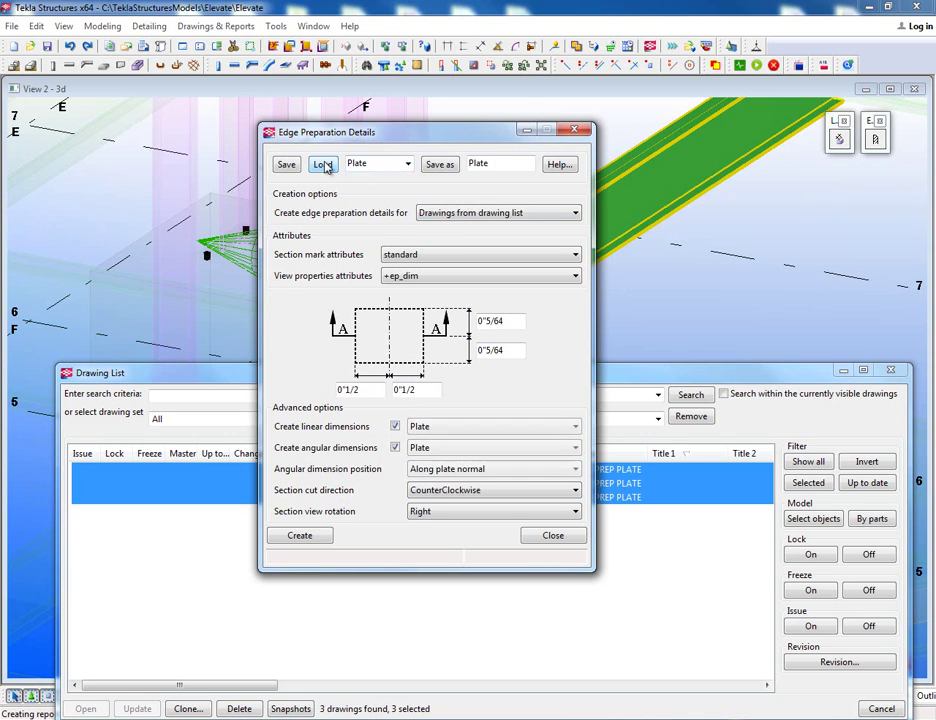
click(308, 538)
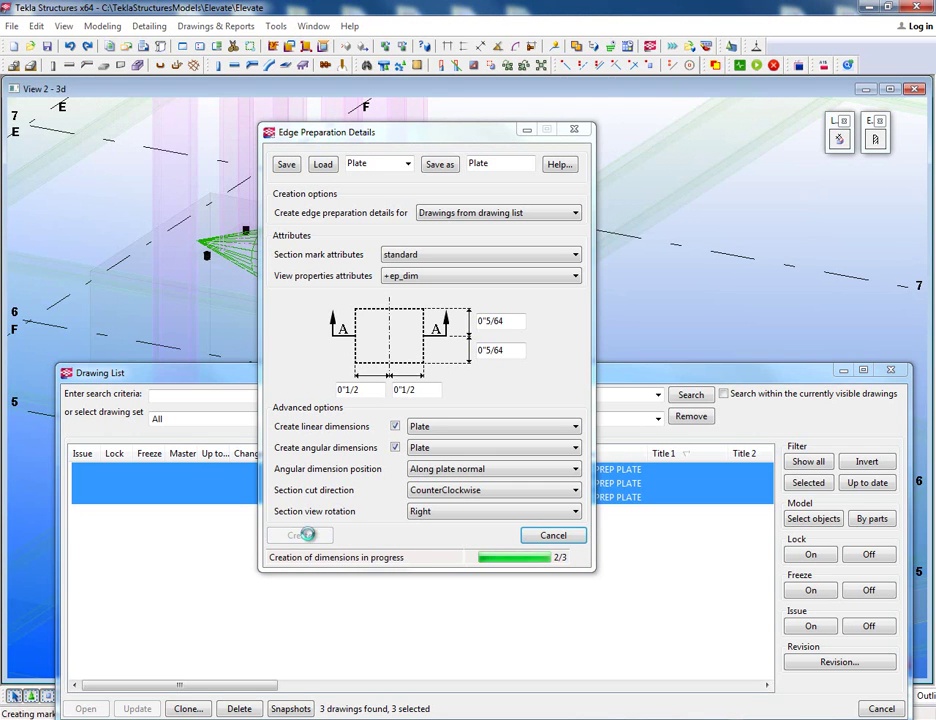
click(560, 541)
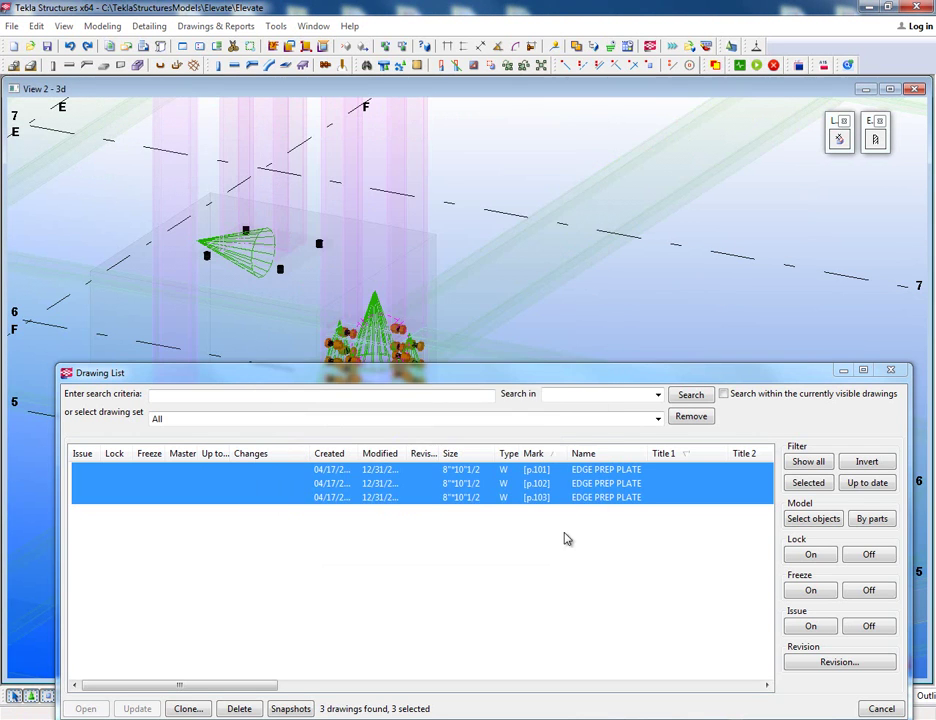
- Open drawing p.101 and zoom through its A-A, B-B and C-C sections
double_click(592, 471)
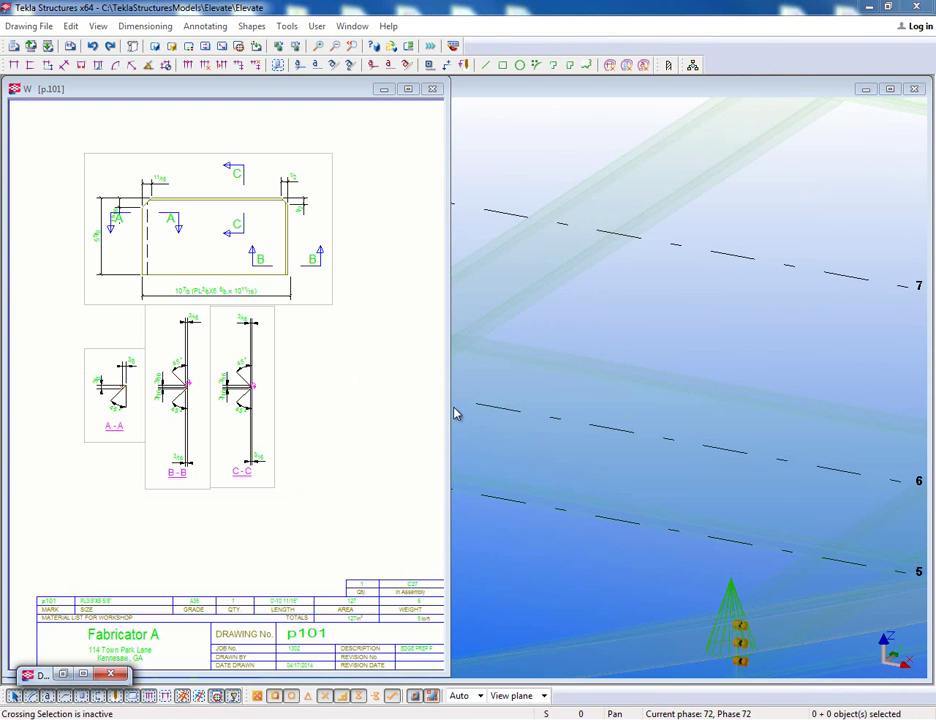
scroll(330, 300, up, 2)
scroll(400, 286, up, 2)
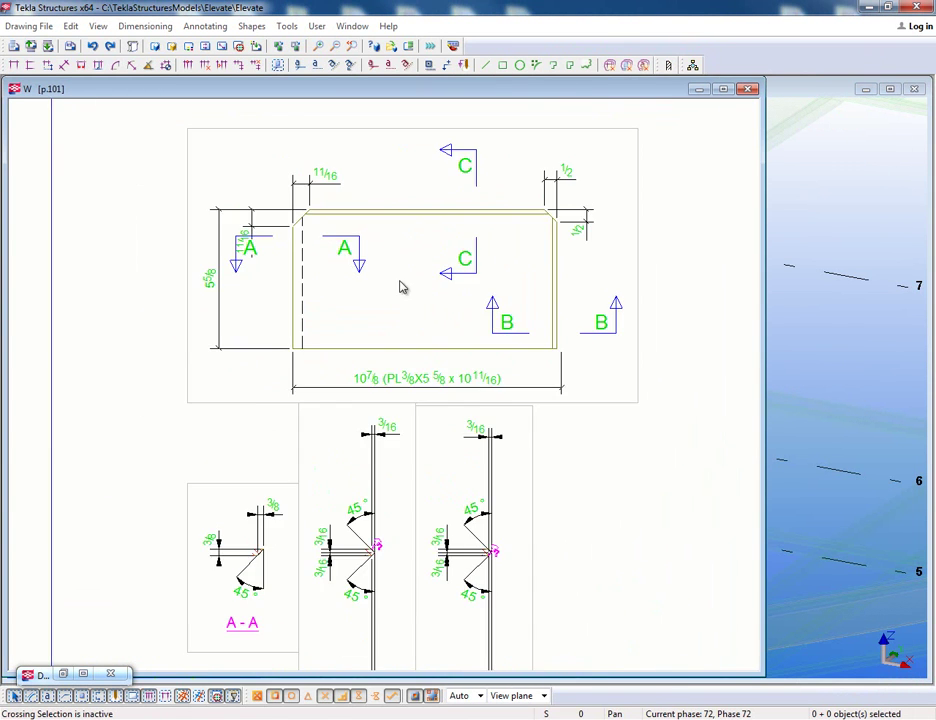
scroll(358, 278, down, 1)
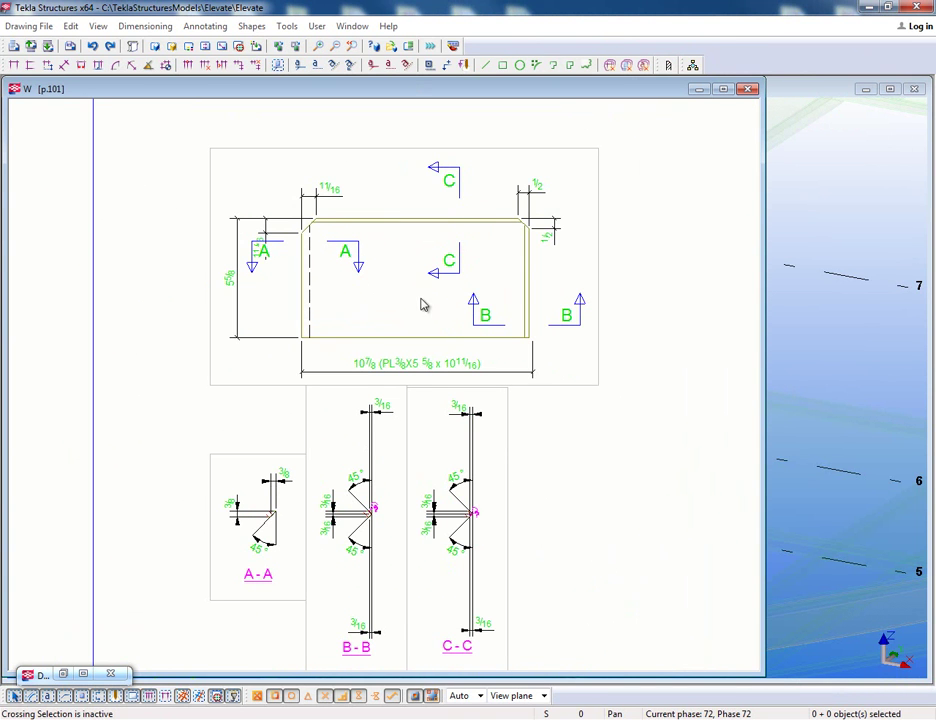
scroll(307, 438, down, 1)
scroll(267, 467, up, 2)
scroll(278, 465, up, 1)
scroll(255, 332, up, 1)
scroll(270, 342, down, 1)
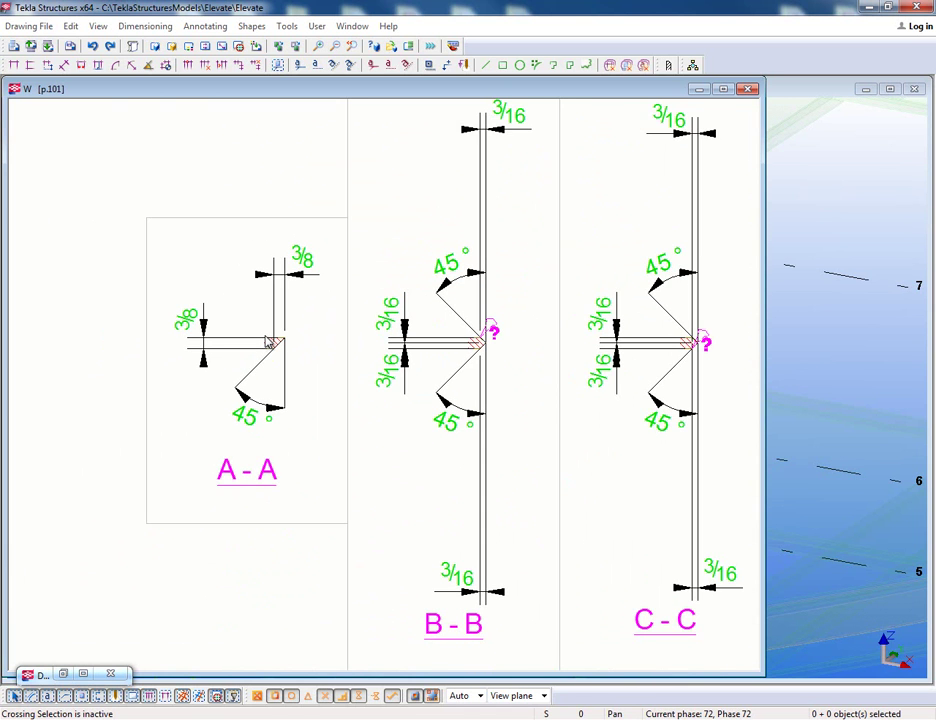
- Select the weld in section A-A, reframe the plate view, and close the drawing
click(268, 342)
scroll(270, 341, down, 2)
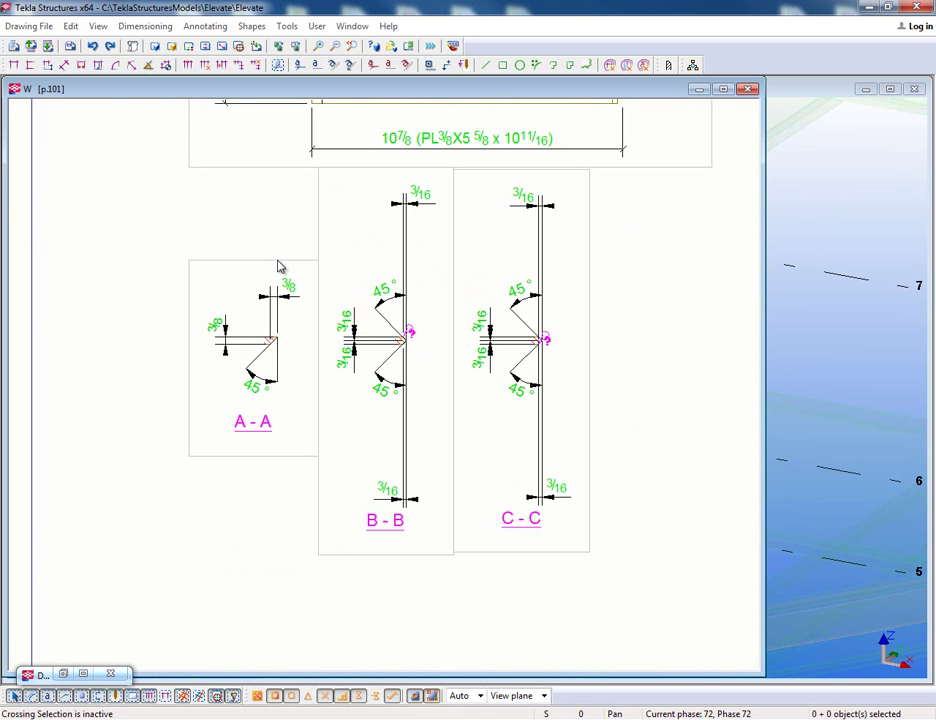
middle_drag(293, 254, 245, 397)
scroll(245, 397, down, 2)
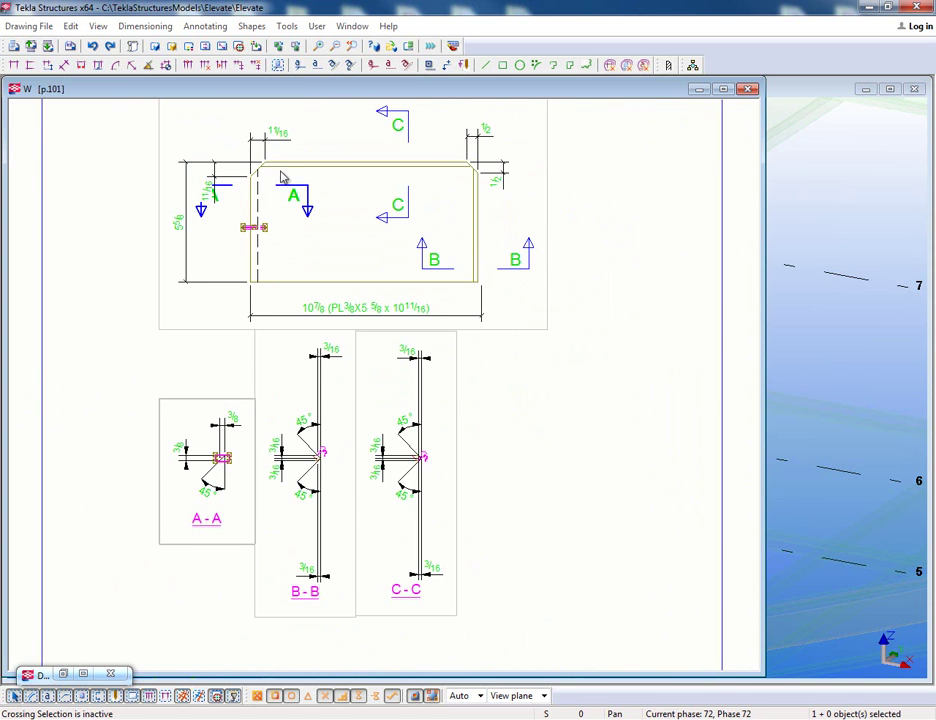
click(748, 89)
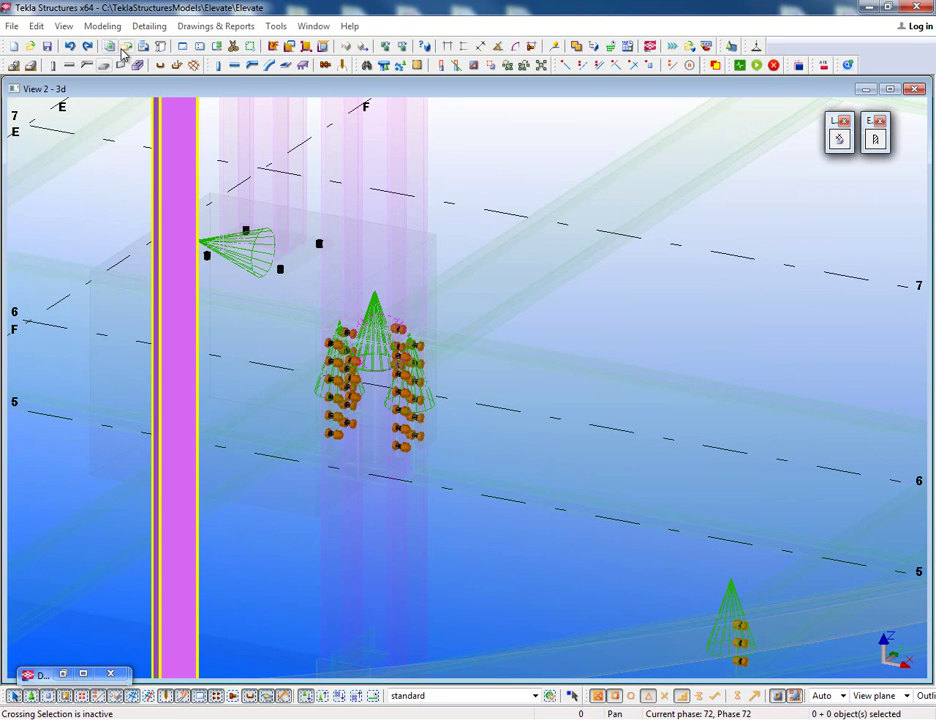
click(110, 45)
click(510, 484)
double_click(510, 484)
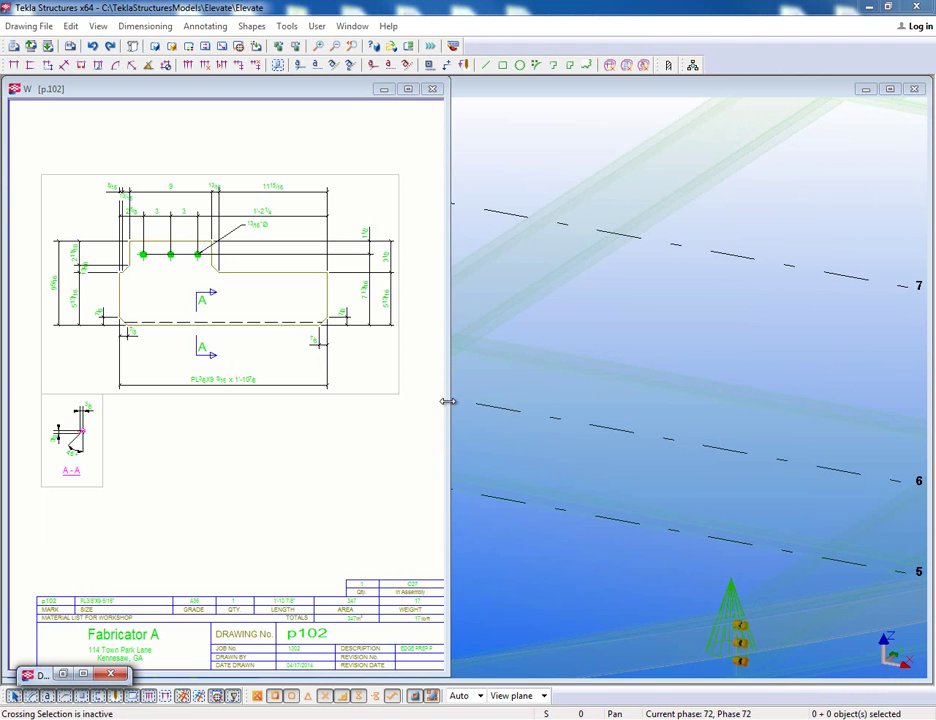
drag(447, 405, 815, 405)
scroll(236, 430, up, 3)
scroll(233, 450, up, 3)
scroll(233, 450, up, 3)
scroll(236, 443, down, 2)
scroll(236, 443, down, 1)
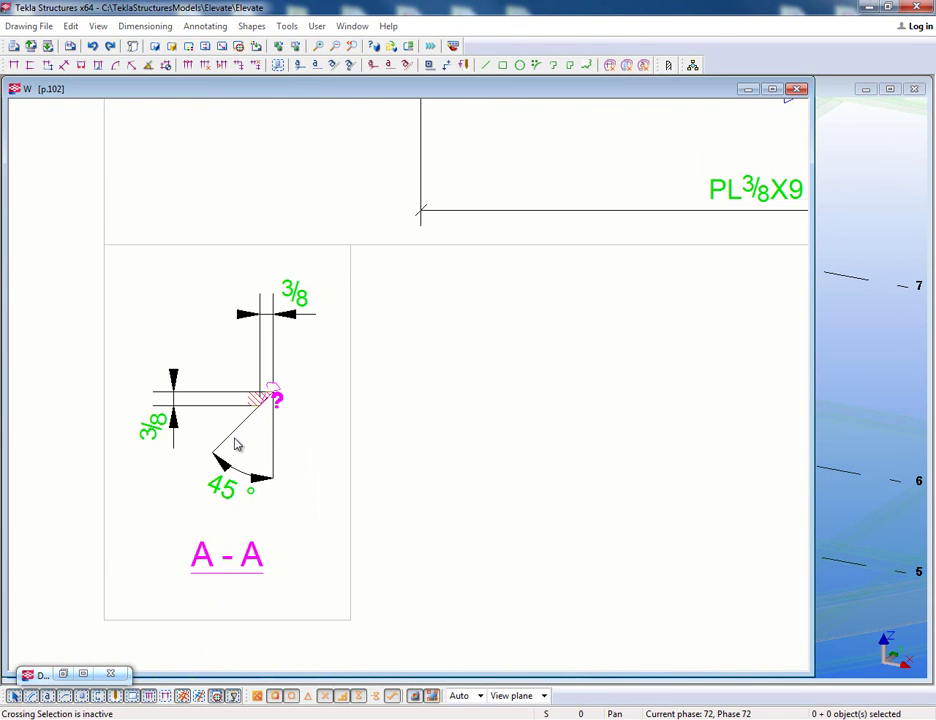
scroll(236, 444, down, 2)
scroll(236, 444, down, 1)
scroll(236, 444, down, 1)
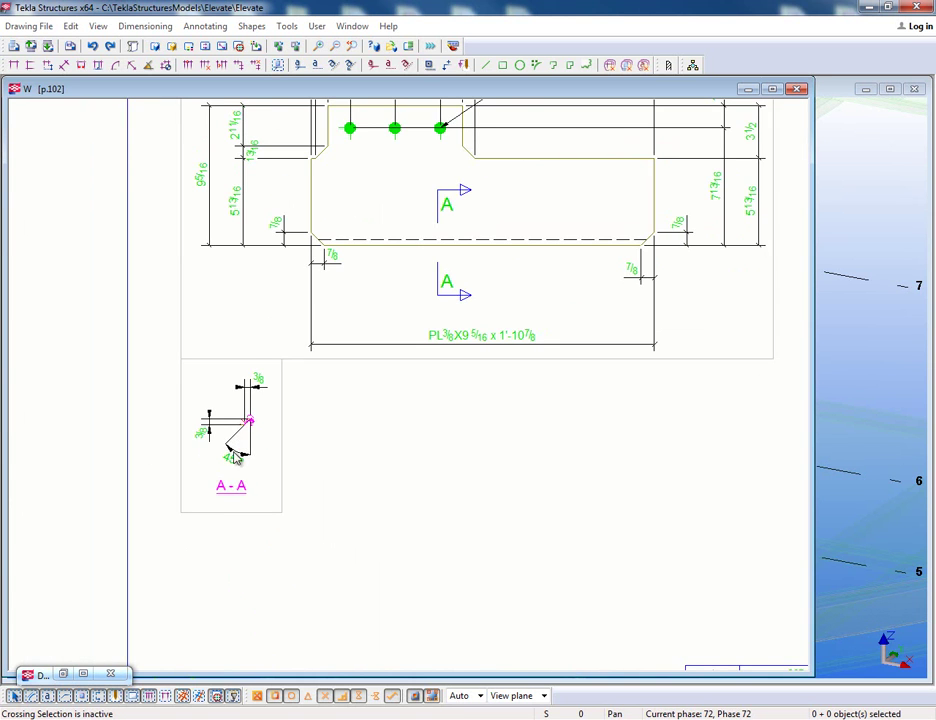
scroll(285, 446, down, 1)
scroll(284, 446, down, 1)
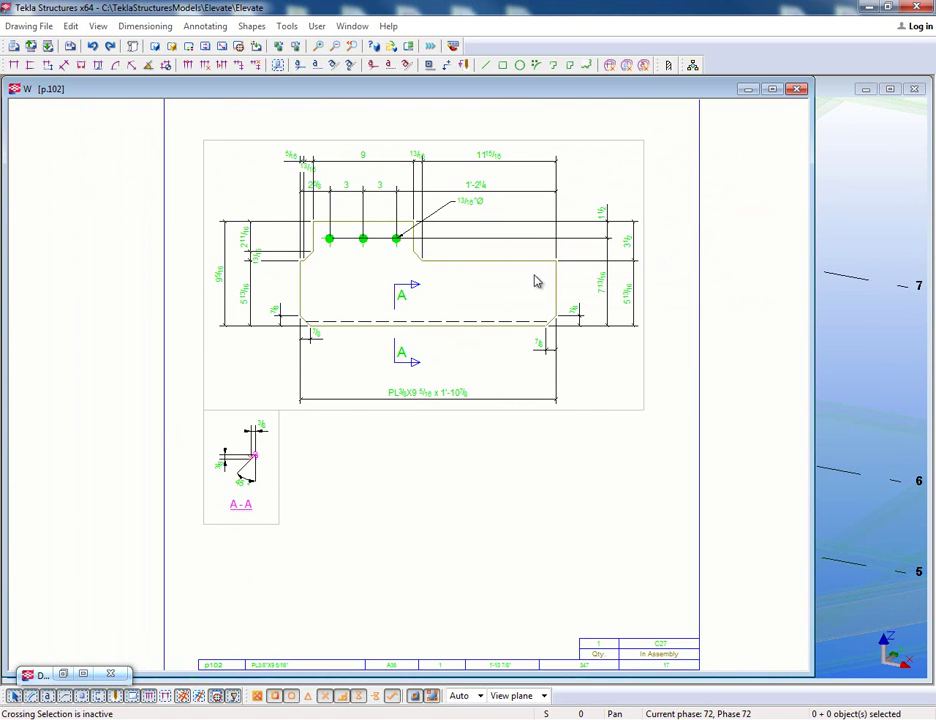
click(797, 89)
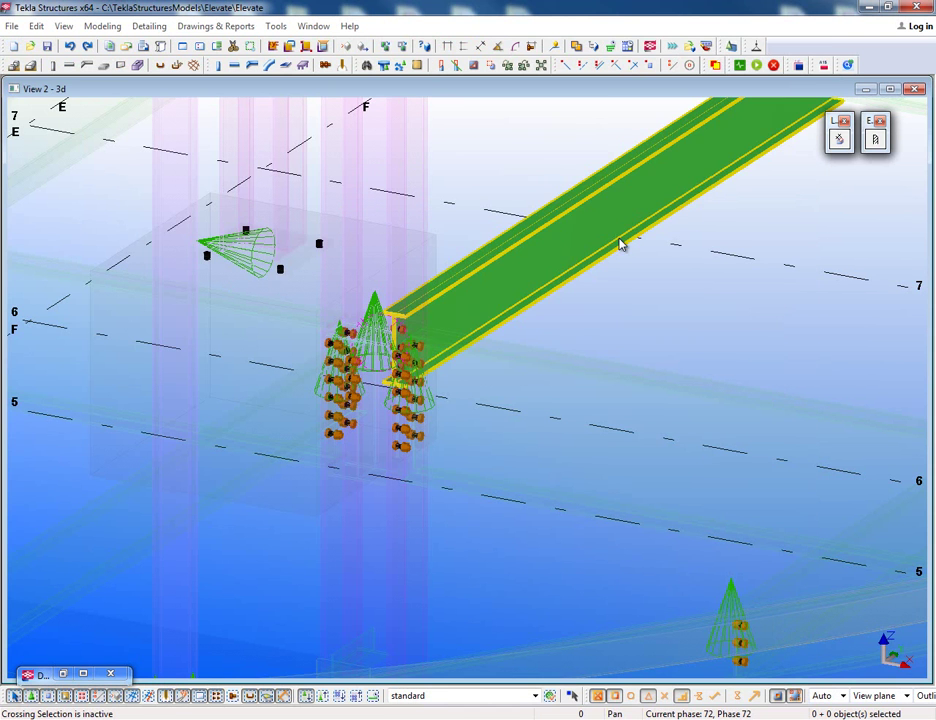
- Calculate edge-preparation lengths for all plates, review the totals list, and close it
click(842, 142)
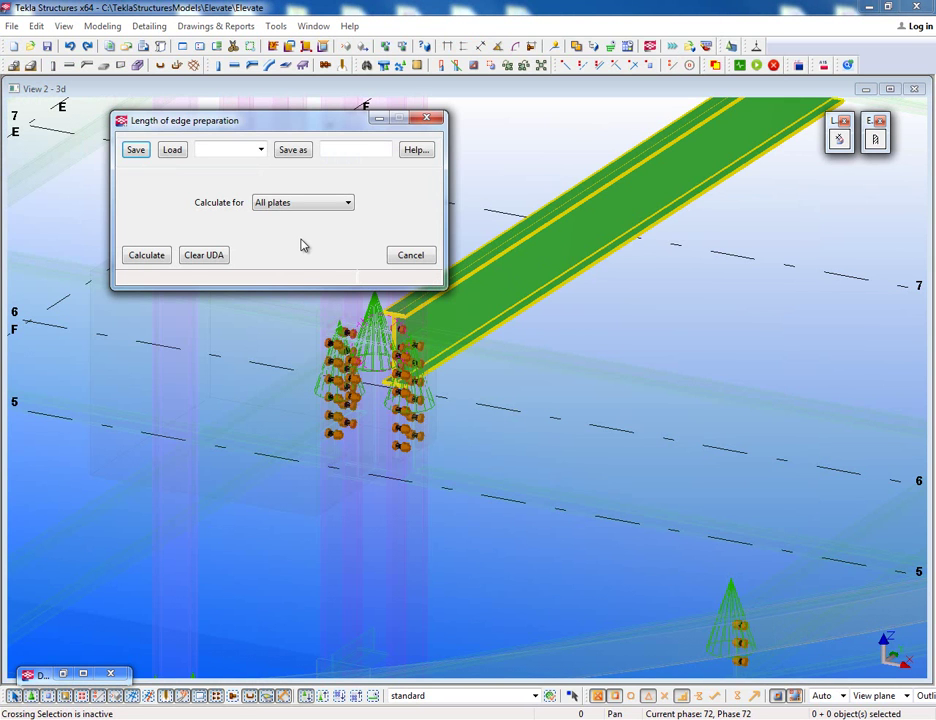
click(150, 257)
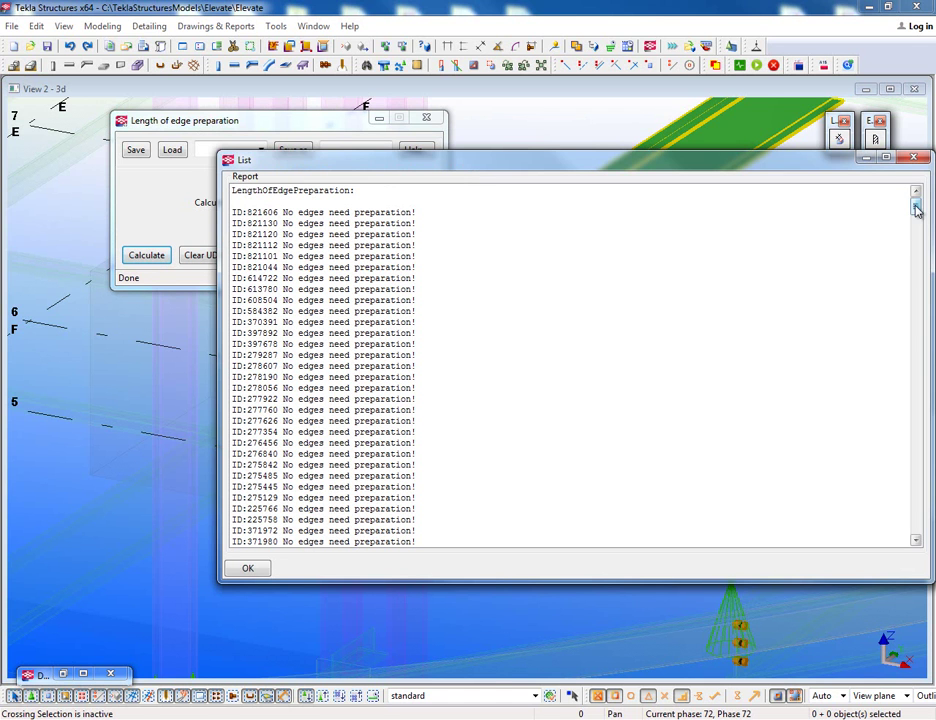
mouse_move(915, 207)
mouse_down()
mouse_move(912, 290)
mouse_move(898, 271)
mouse_up()
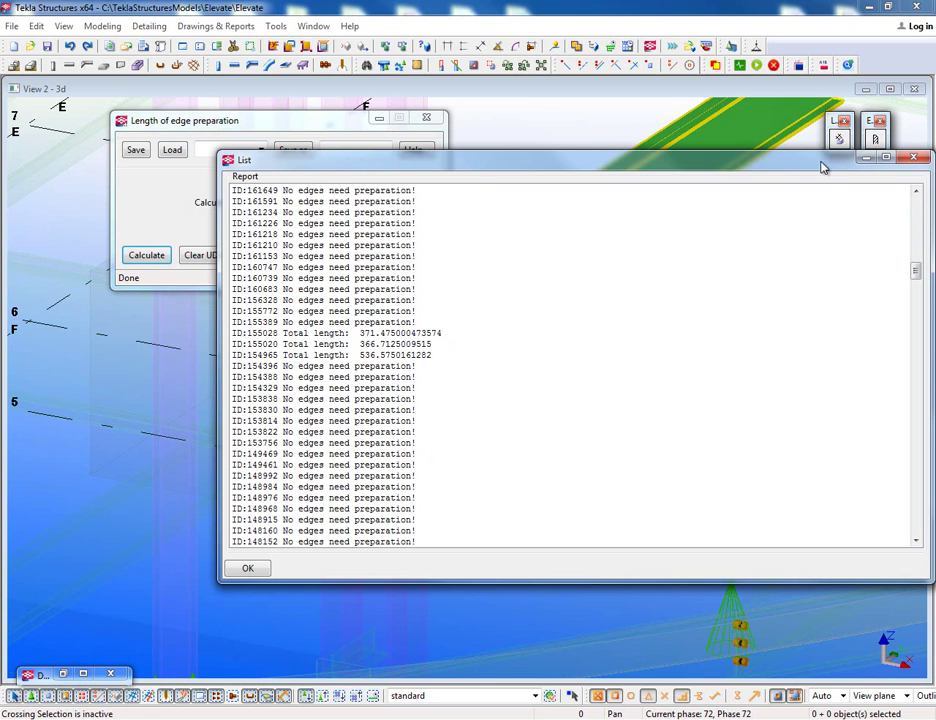
click(910, 158)
- Create the Length of Edge Prep report for the whole model
key(ctrl+b)
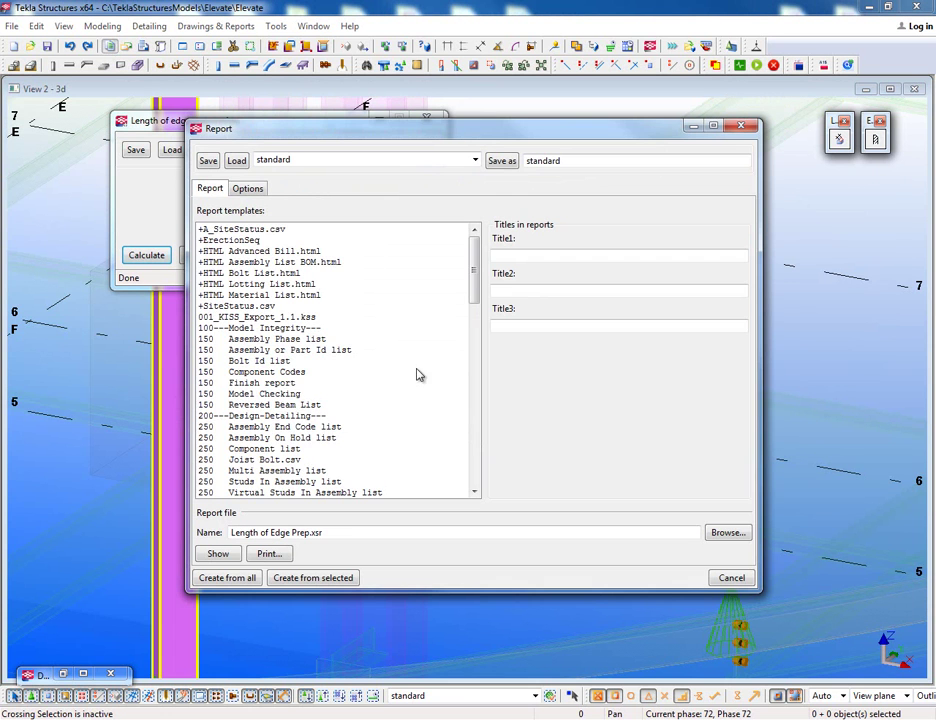
drag(470, 284, 470, 458)
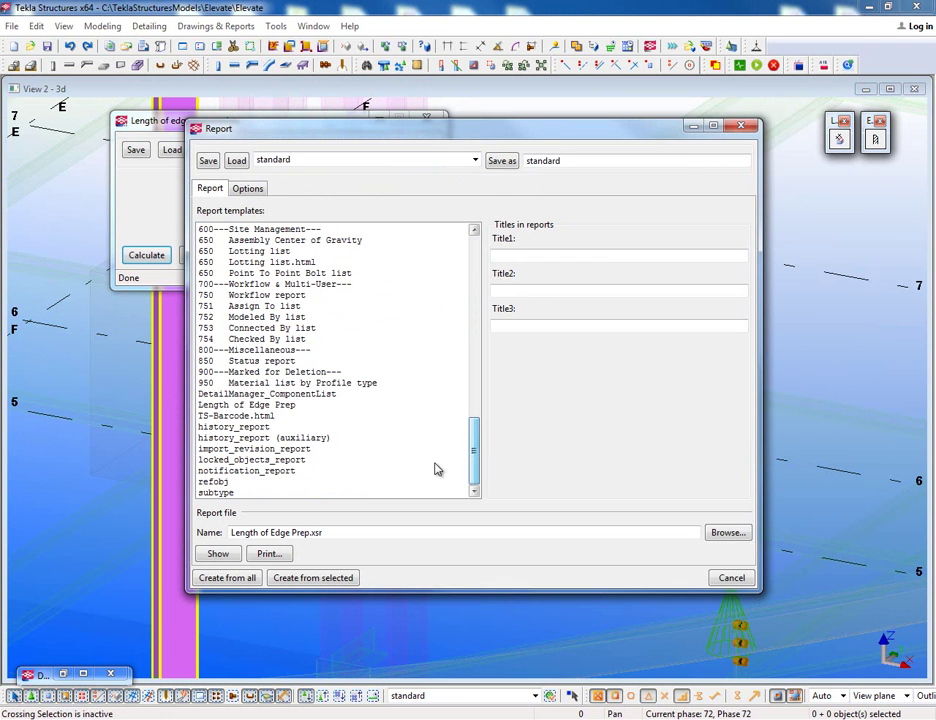
click(262, 404)
click(210, 577)
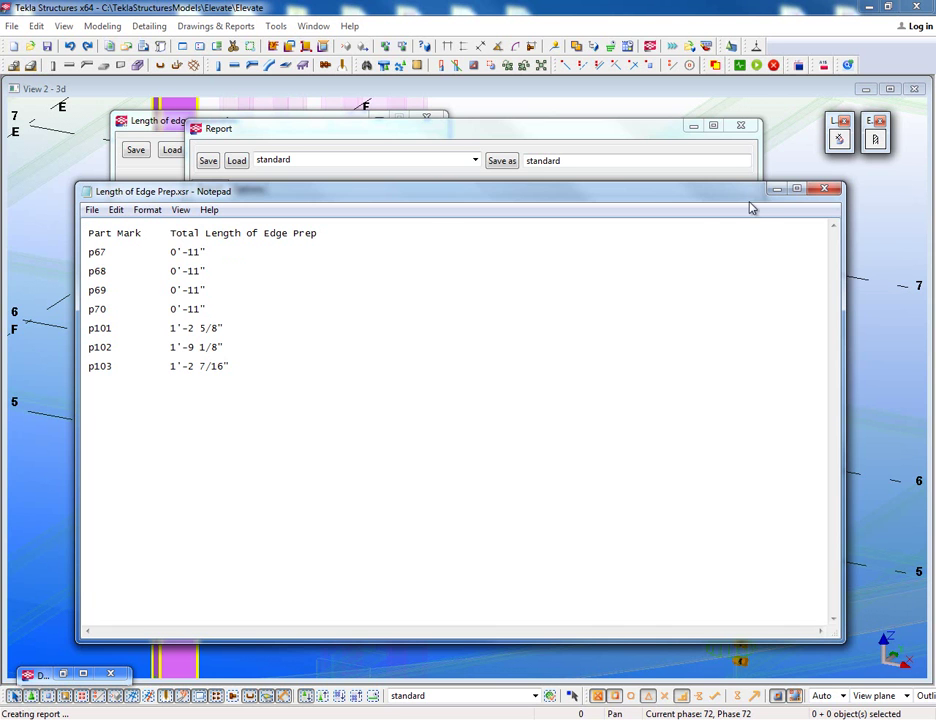
- Close the report text, the report settings and the edge-preparation calculator
key(alt+F4)
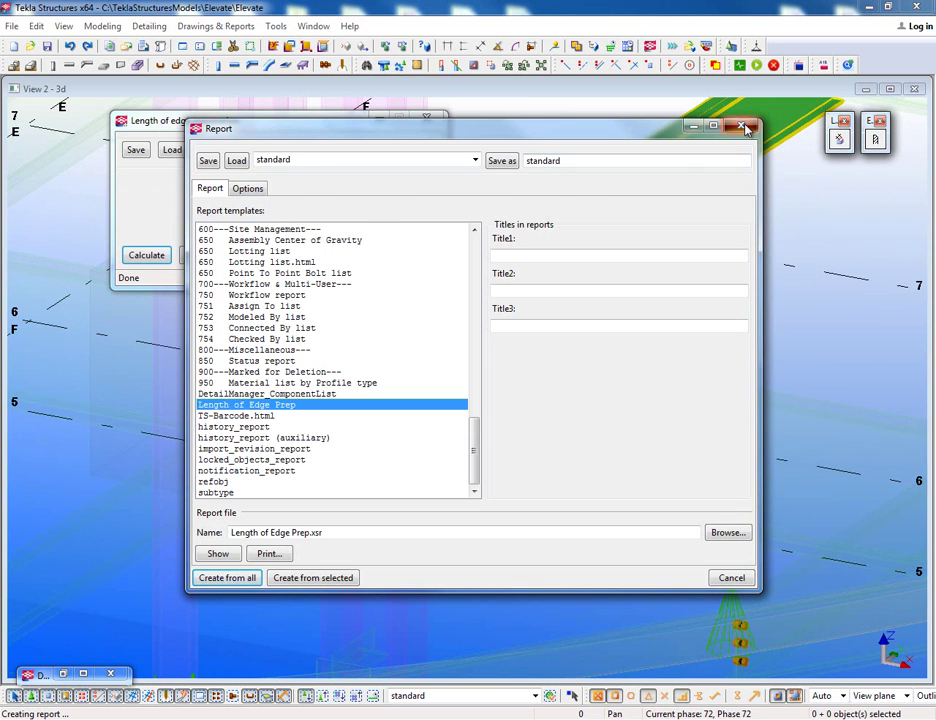
click(750, 125)
click(414, 254)
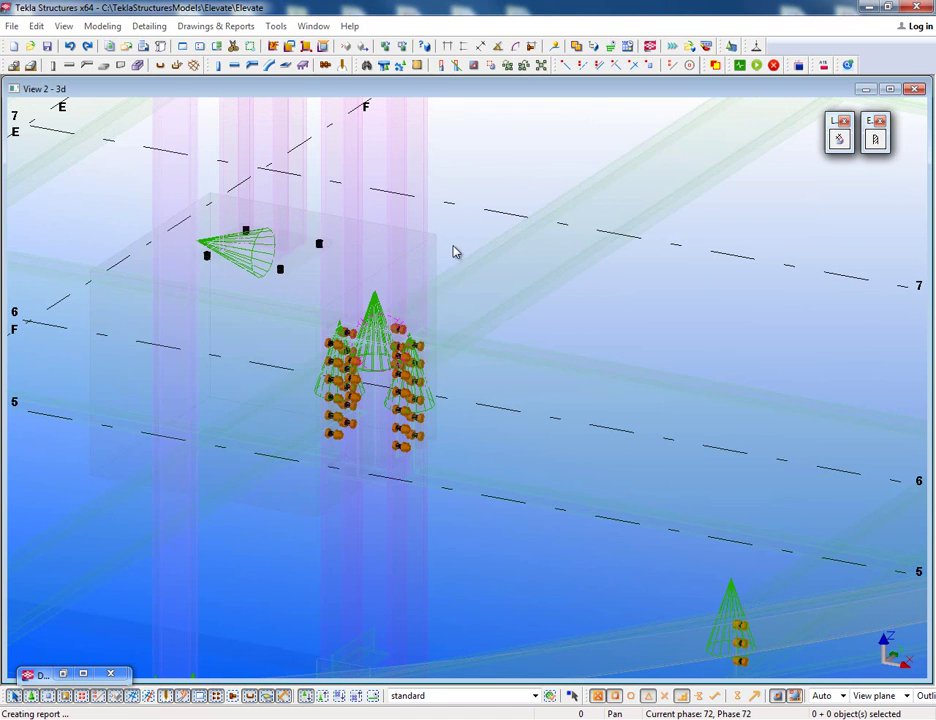